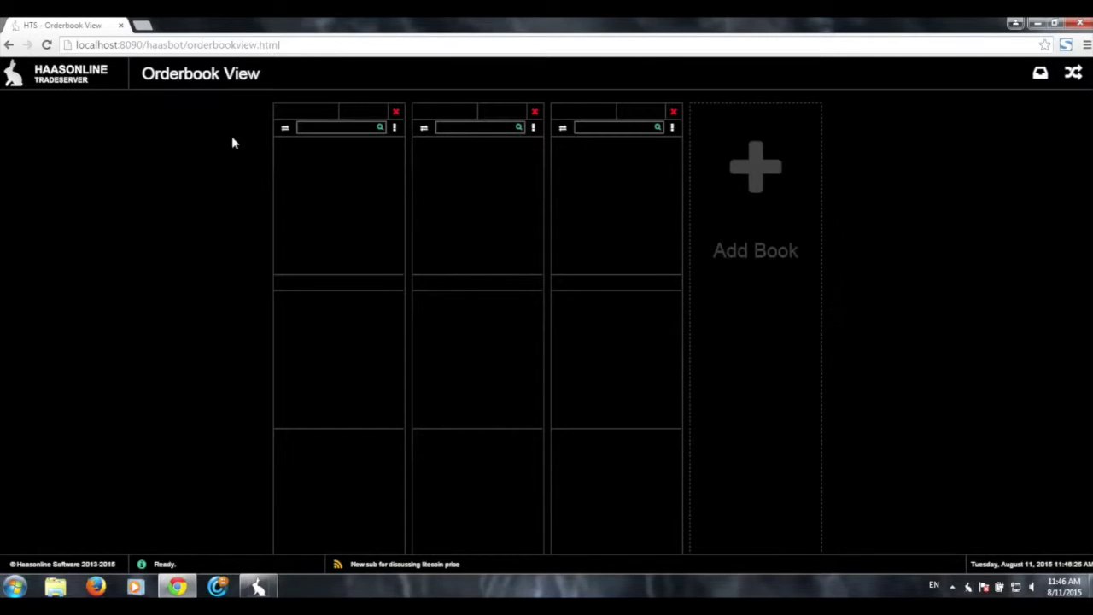
Step: Load Bitstamp BTC/USD, OKCoinCN BTC/CNY and OKCoinCom BTC/USD into the first three order books
click(285, 127)
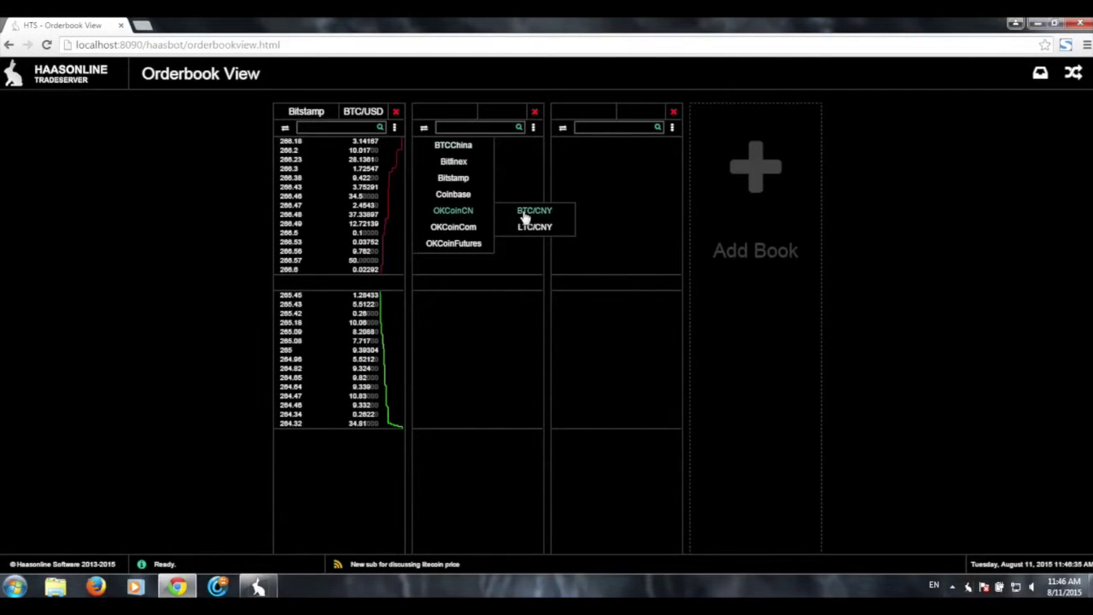
click(524, 216)
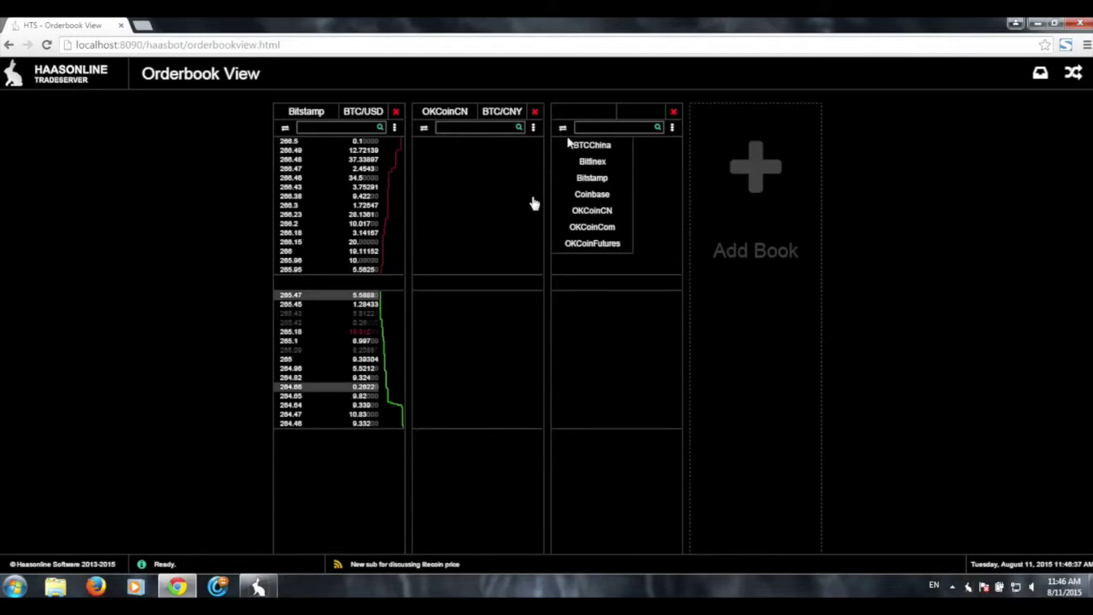
mouse_move(596, 227)
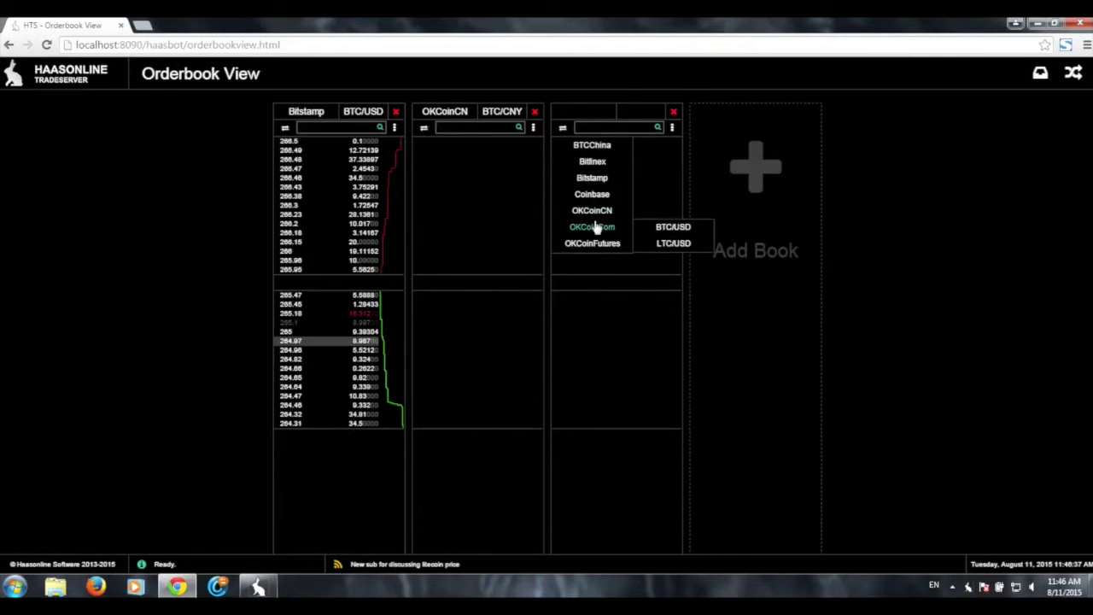
click(673, 227)
Step: Add a fourth and fifth book showing OKCoinFutures BTC/Weekly and BTC/Quarterly
click(760, 217)
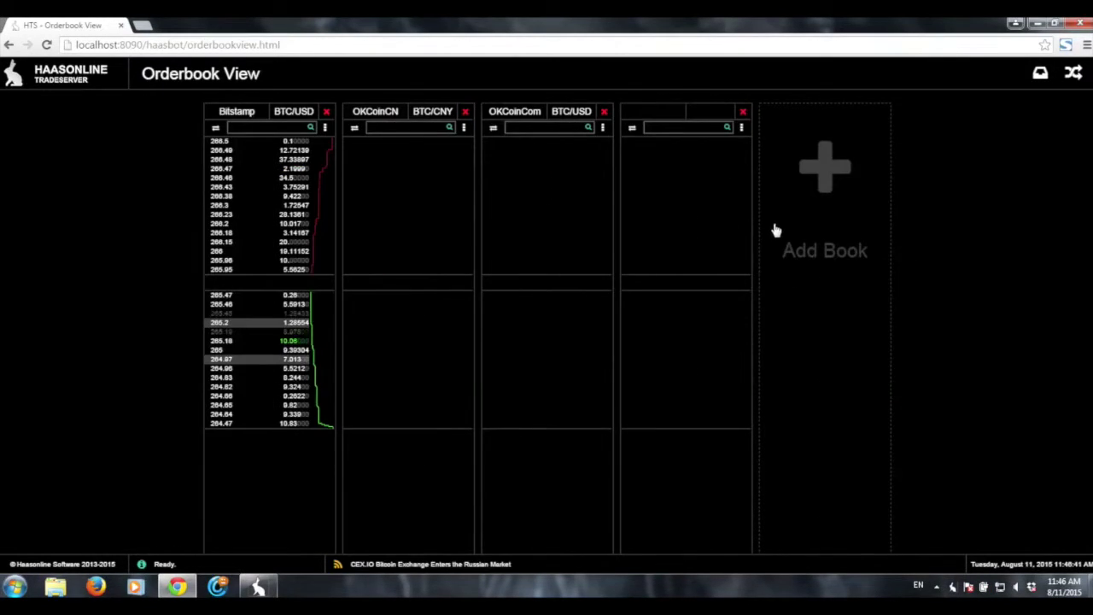
click(632, 129)
mouse_move(664, 247)
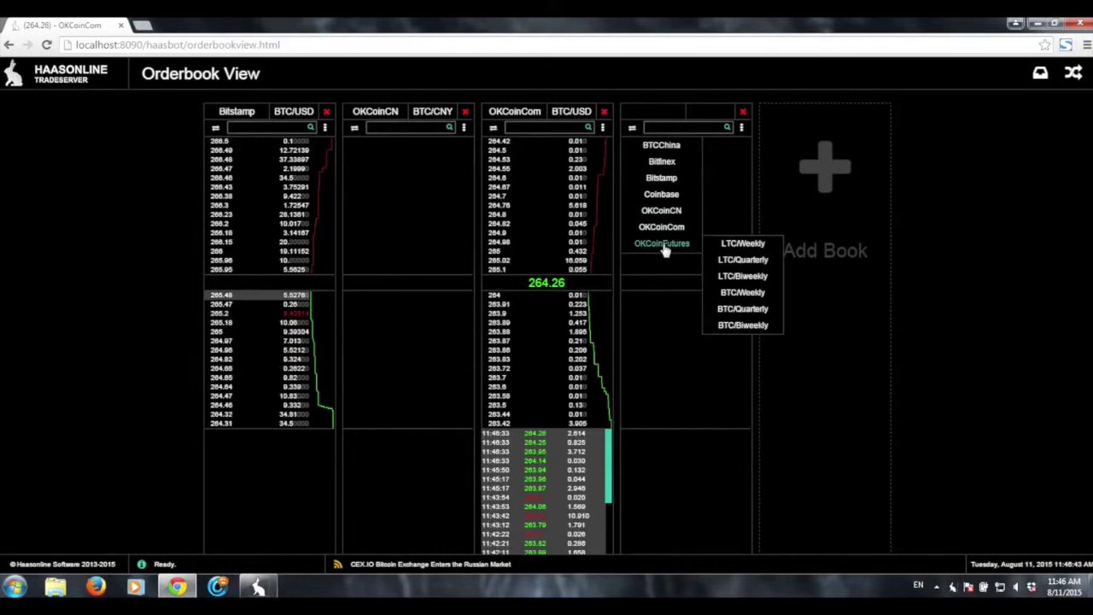
click(748, 298)
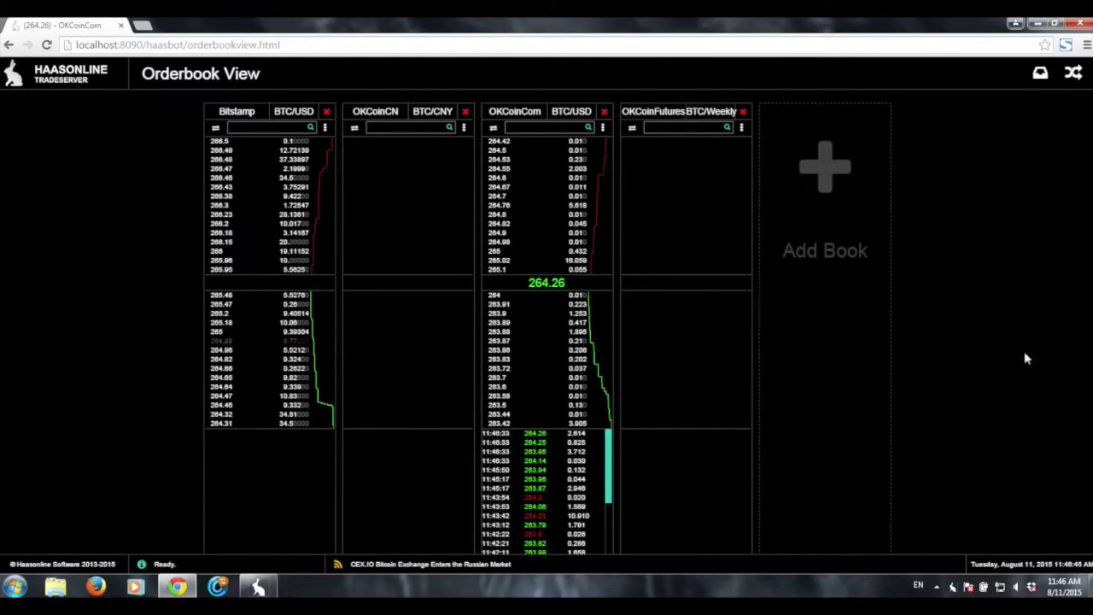
click(777, 219)
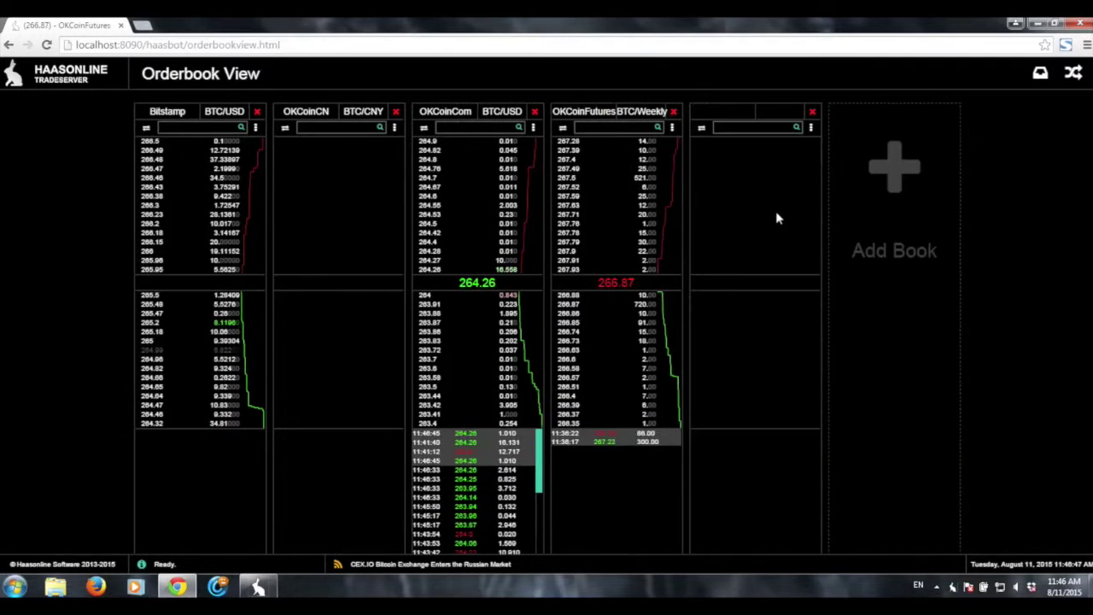
click(701, 128)
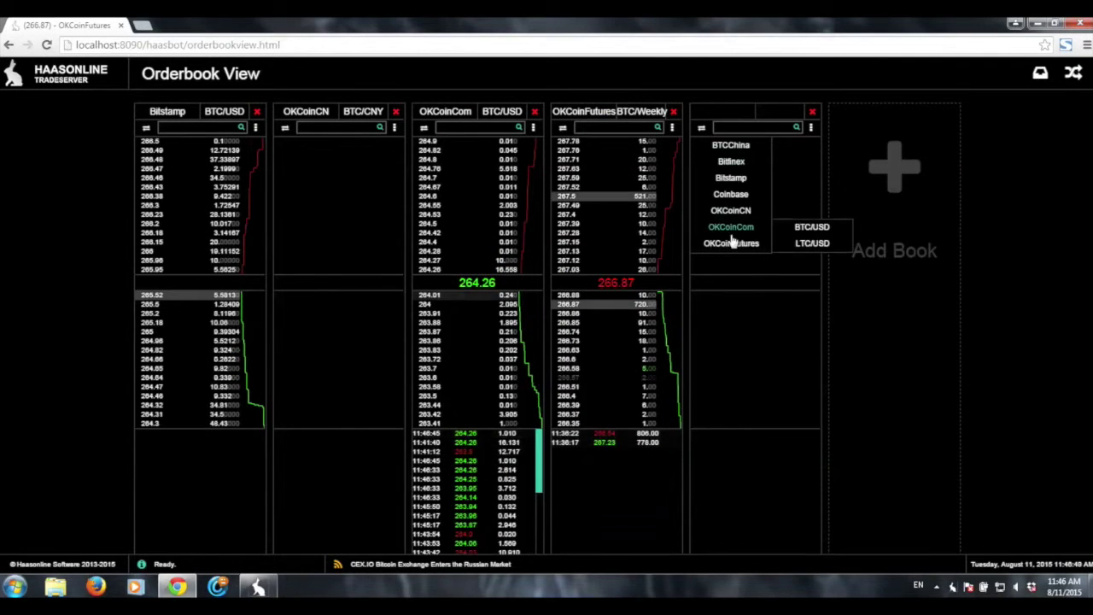
mouse_move(743, 244)
click(812, 309)
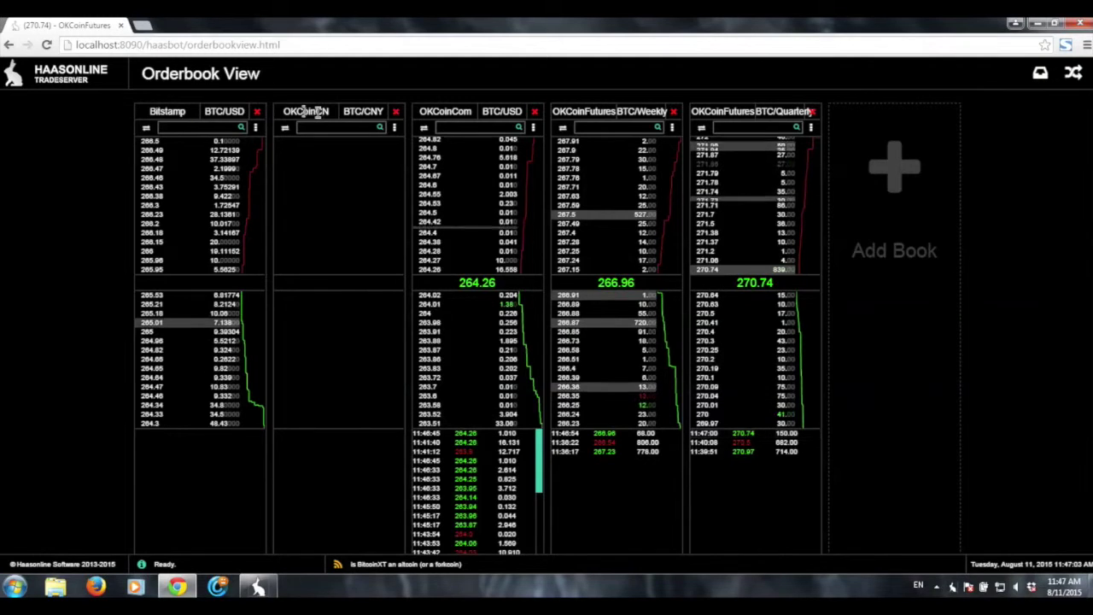
Step: Replace the second book's OKCoinCN BTC/CNY feed with BTCChina BTC/CNY
click(316, 114)
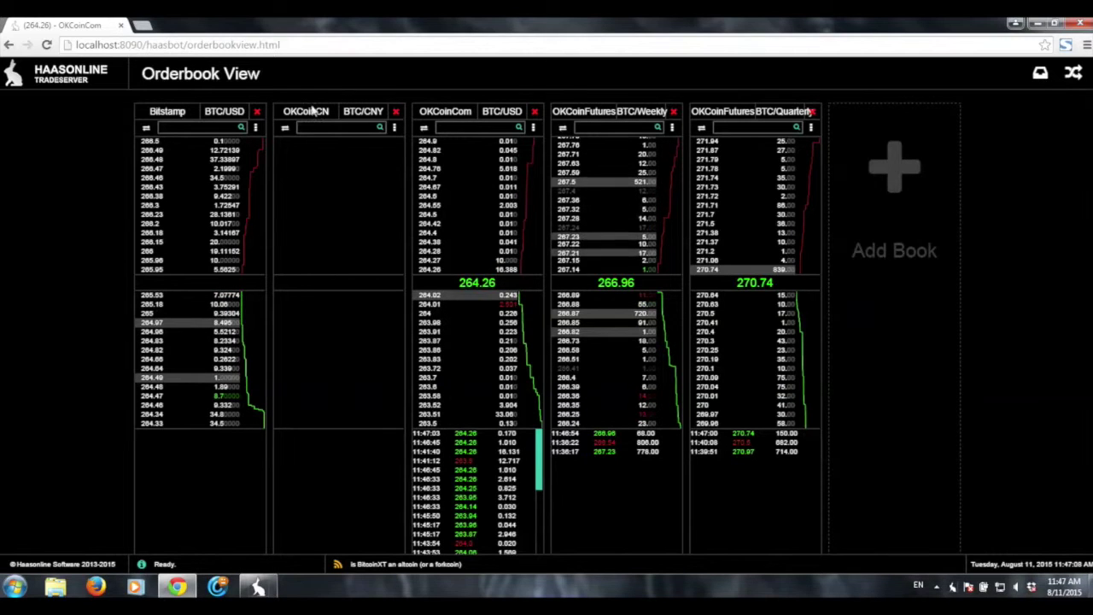
click(316, 113)
click(315, 161)
click(312, 244)
click(315, 228)
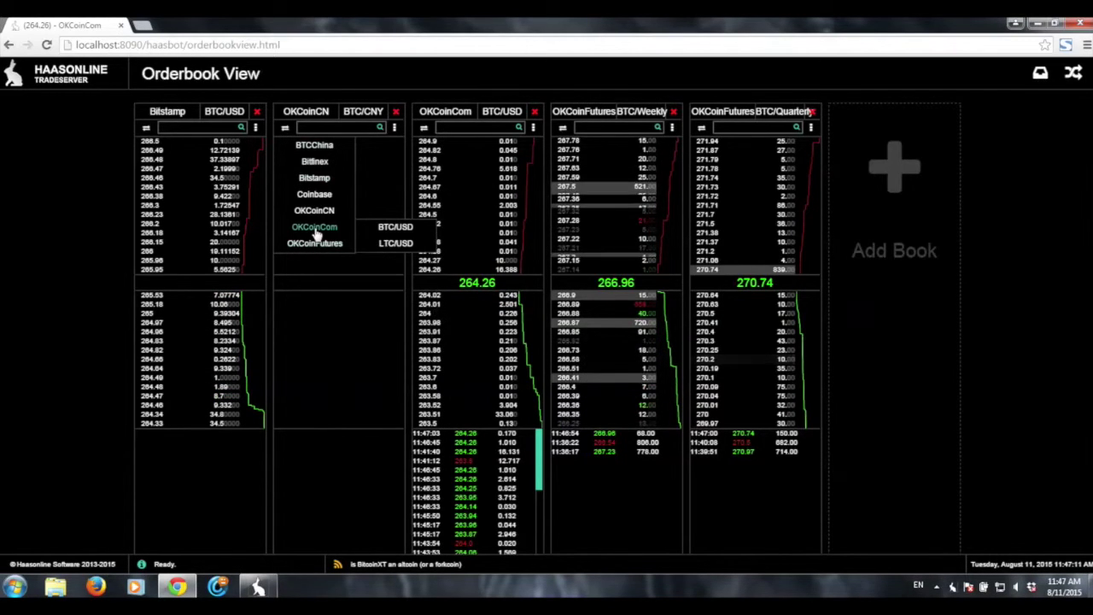
click(315, 178)
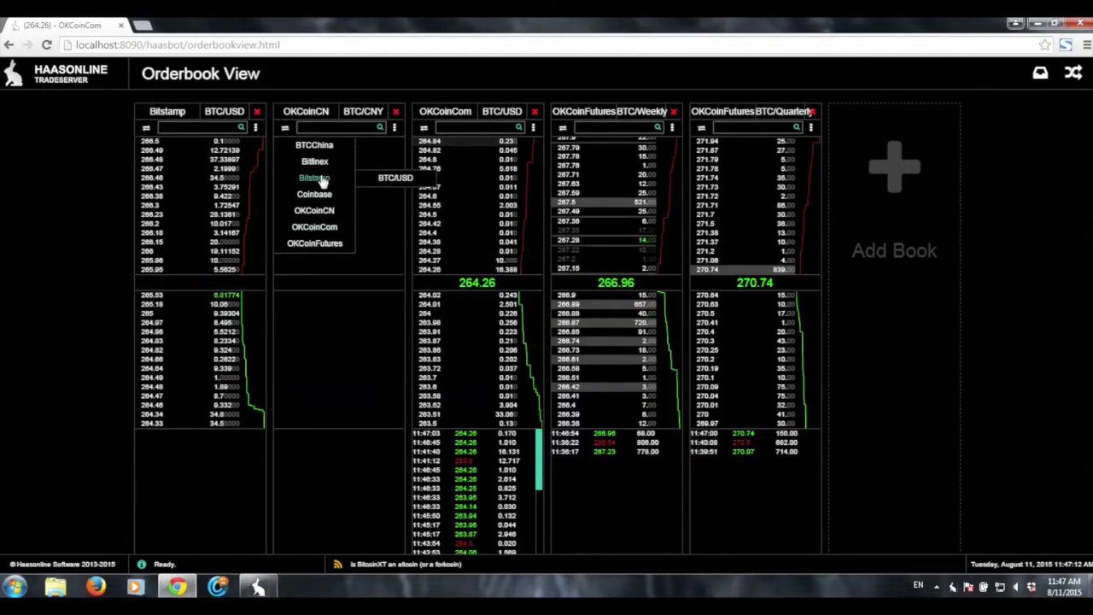
click(315, 161)
click(315, 145)
click(396, 145)
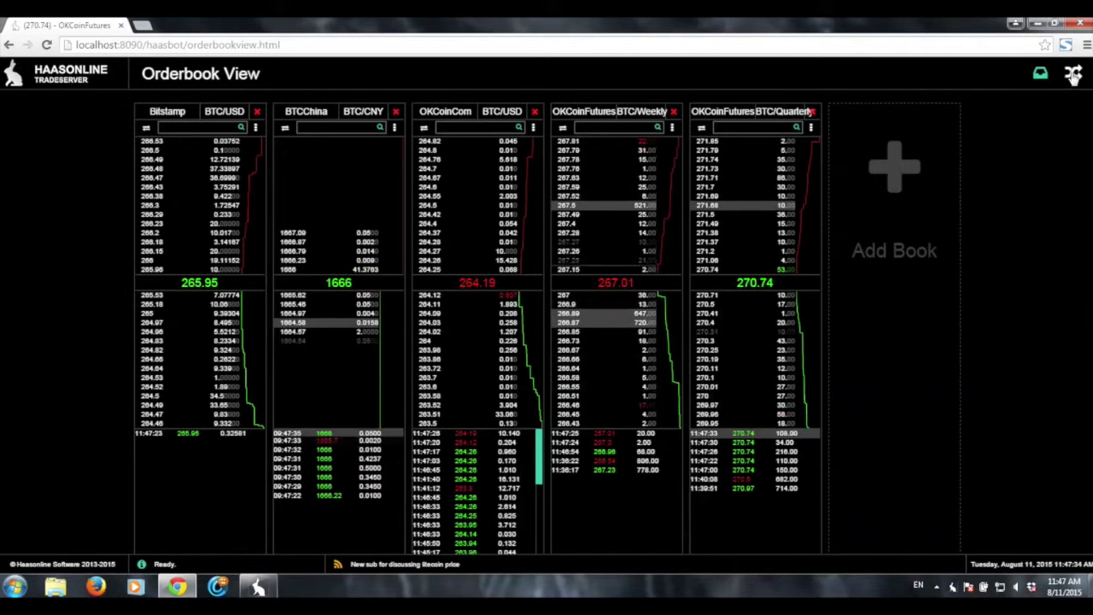
Step: Place the Trade Now panel beside the order books, trading OKCoinFutures BTC/Weekly
click(1040, 74)
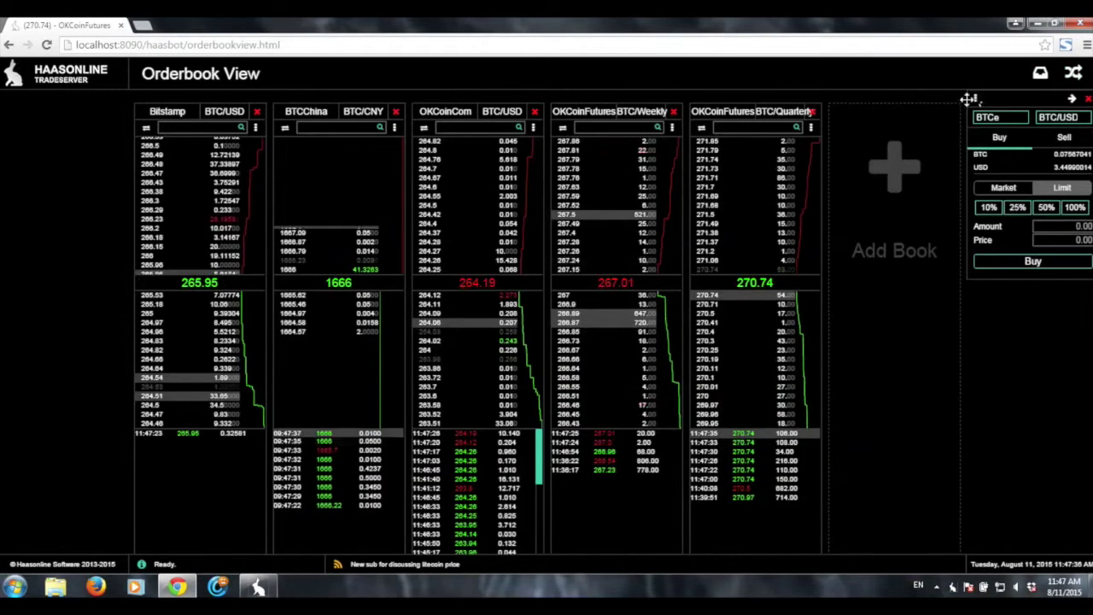
drag(975, 96, 859, 116)
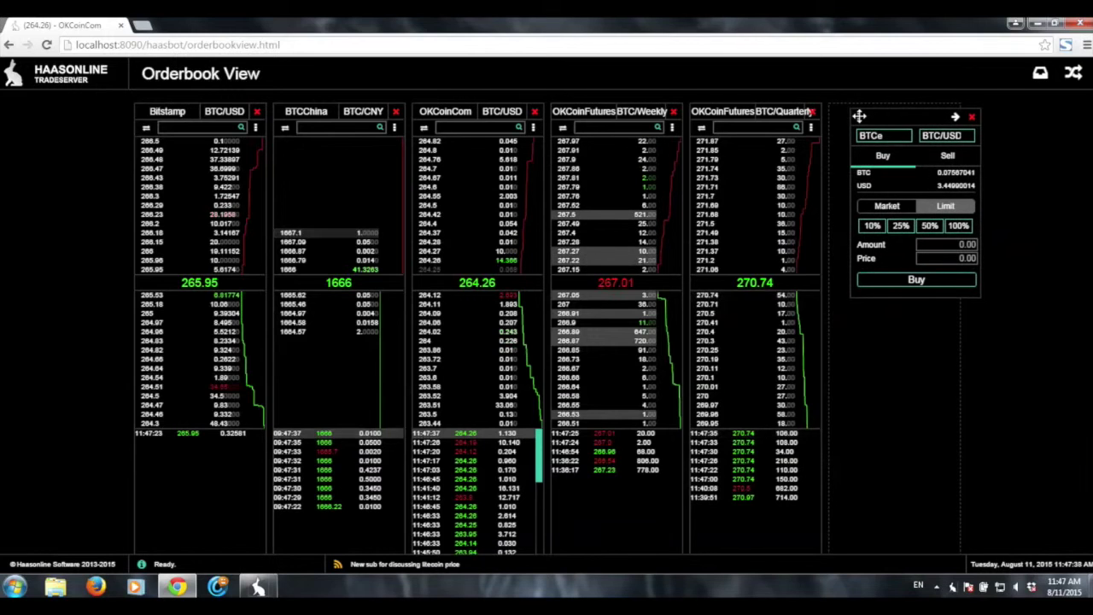
click(898, 139)
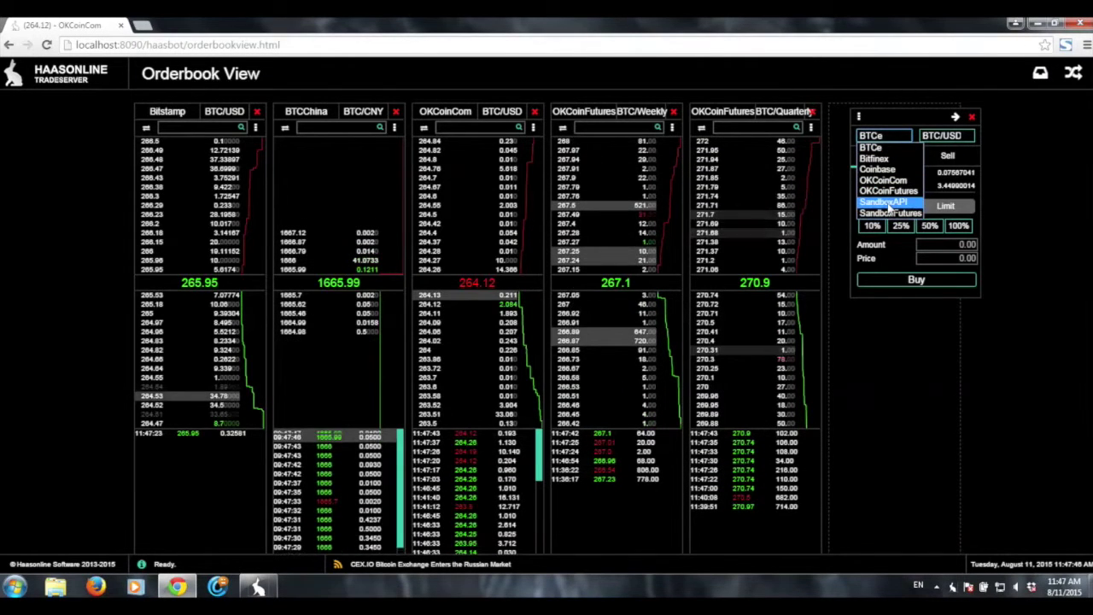
click(888, 190)
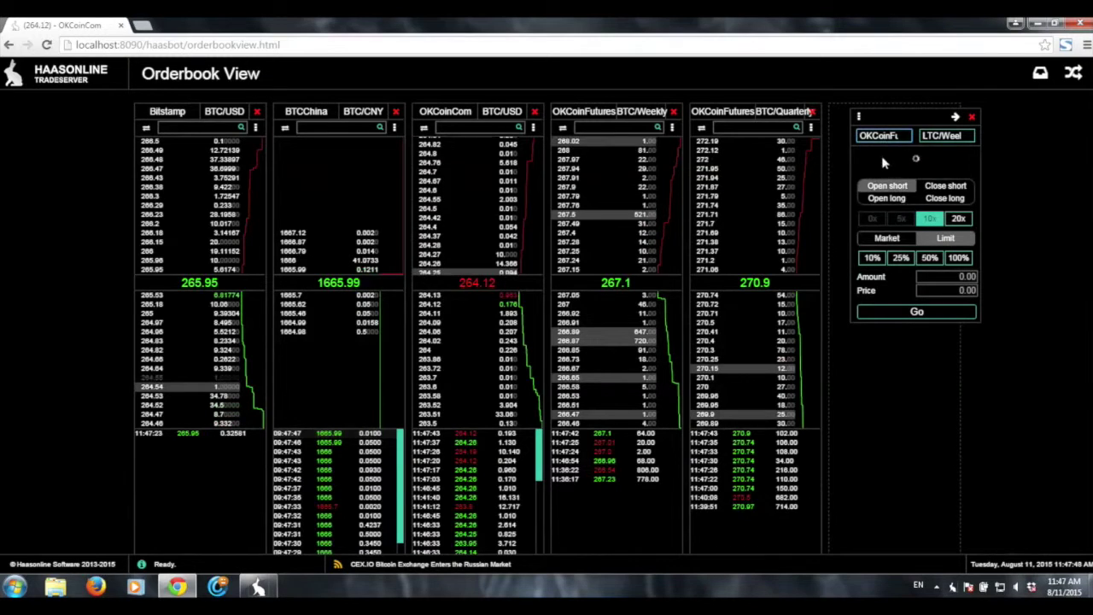
click(944, 137)
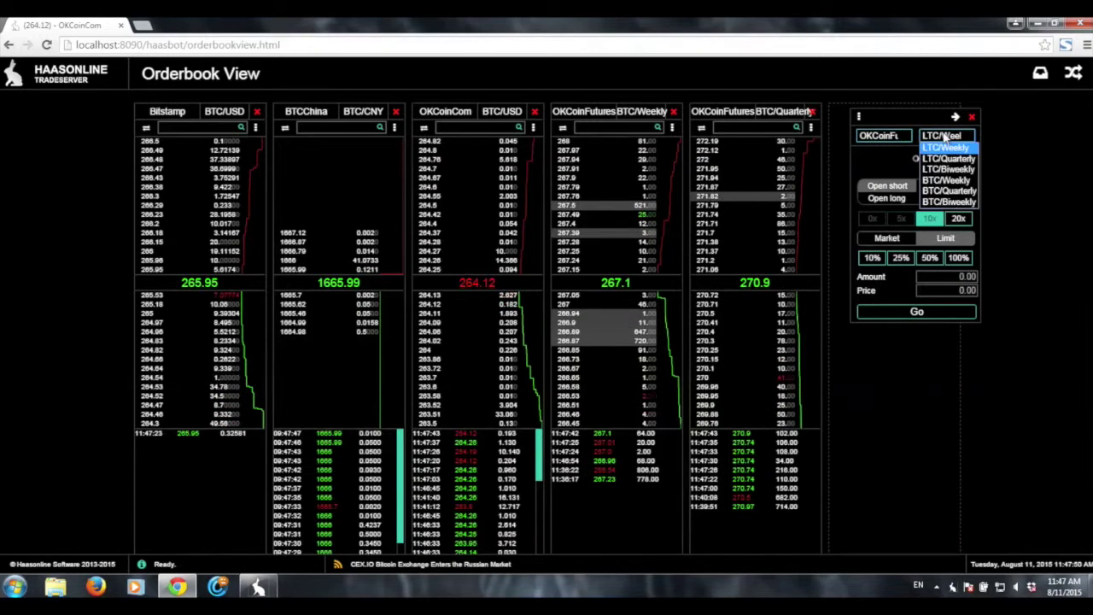
click(946, 180)
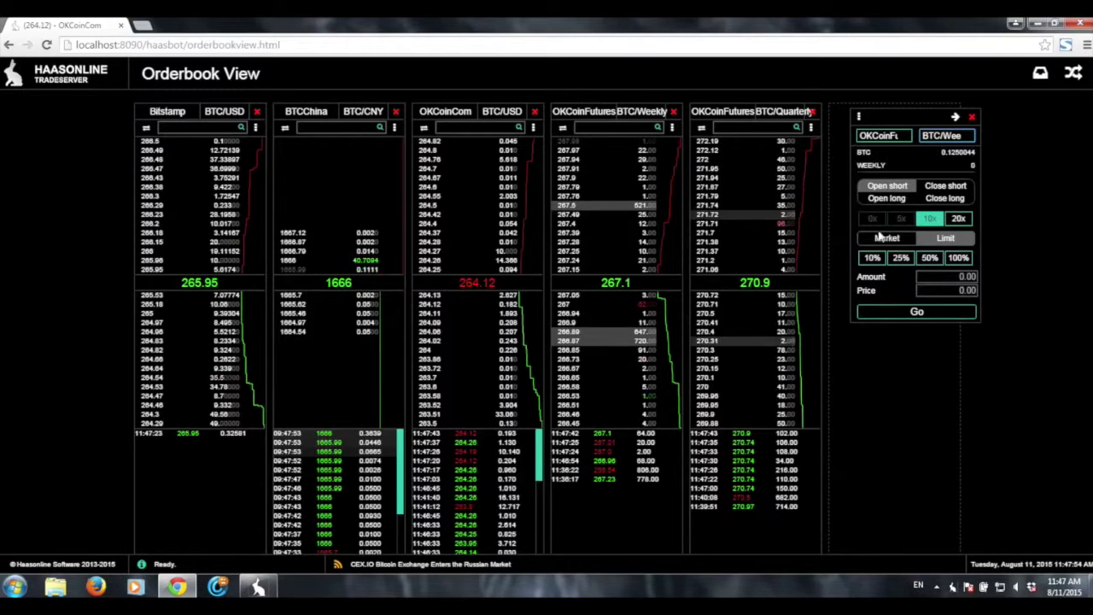
Step: Submit and confirm a 20x market open-short order for 2 contracts
click(950, 241)
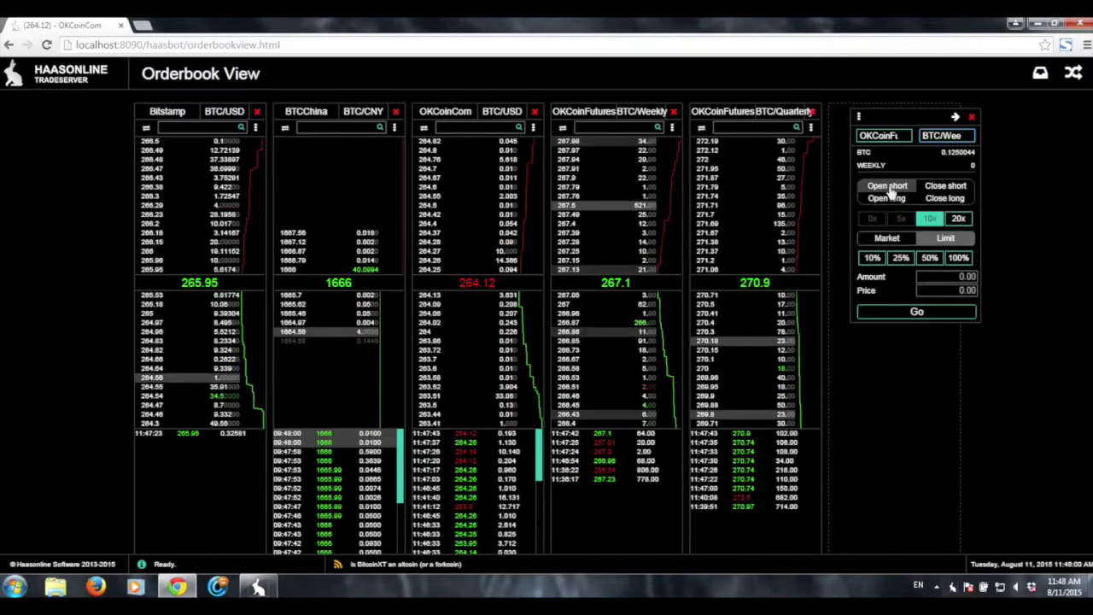
click(958, 220)
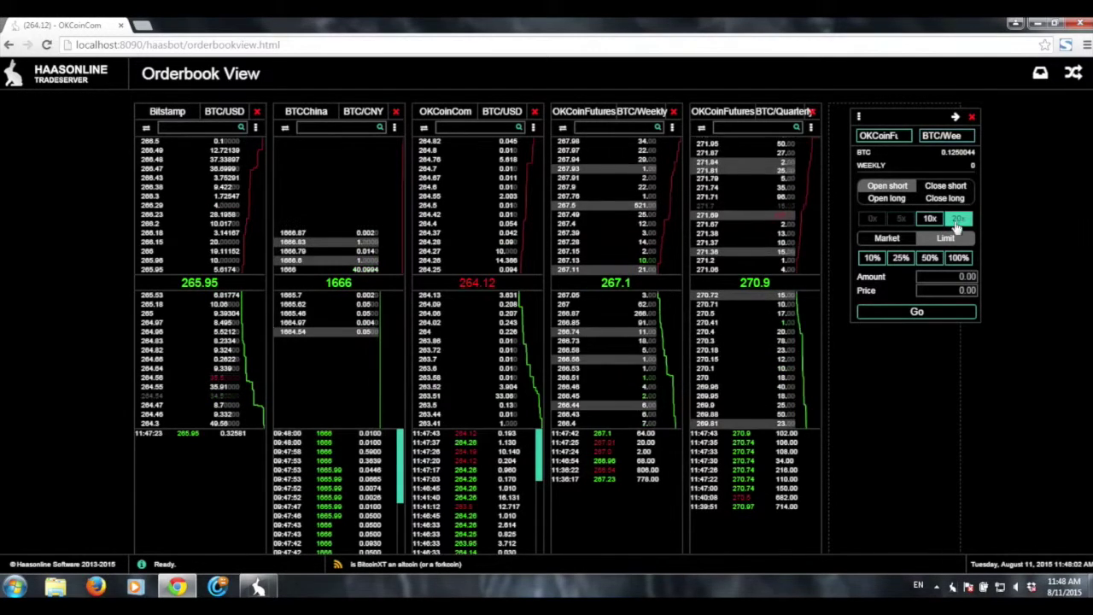
click(888, 239)
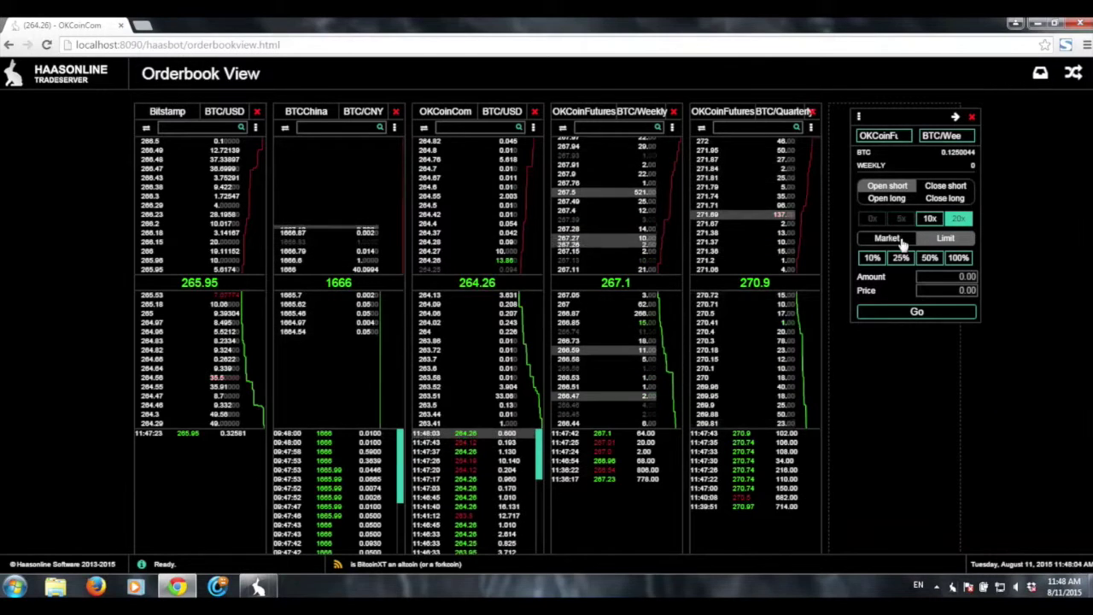
click(974, 277)
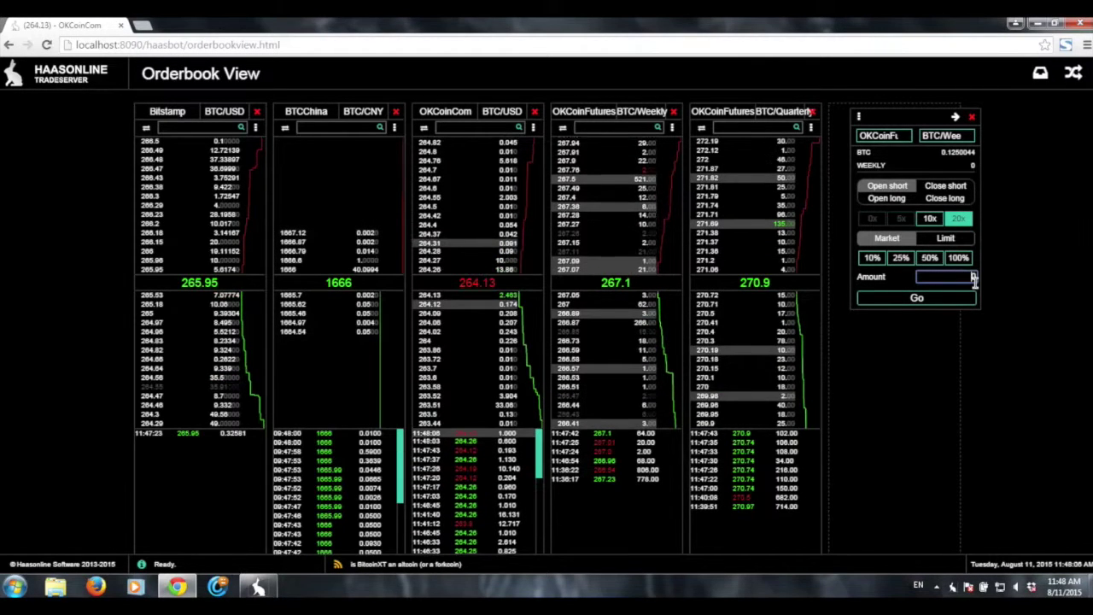
text(2)
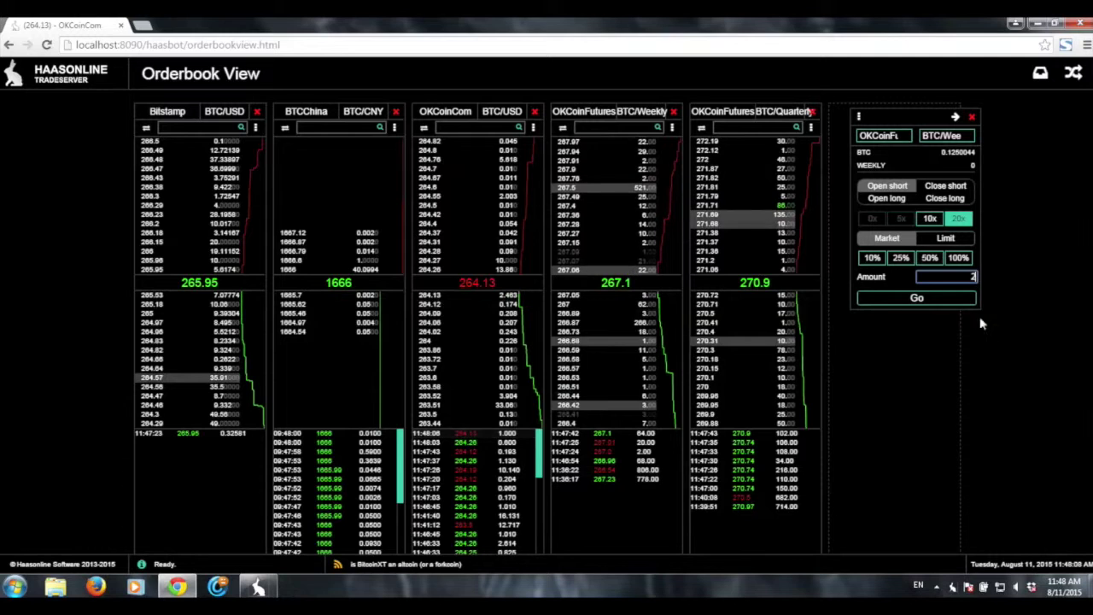
click(892, 304)
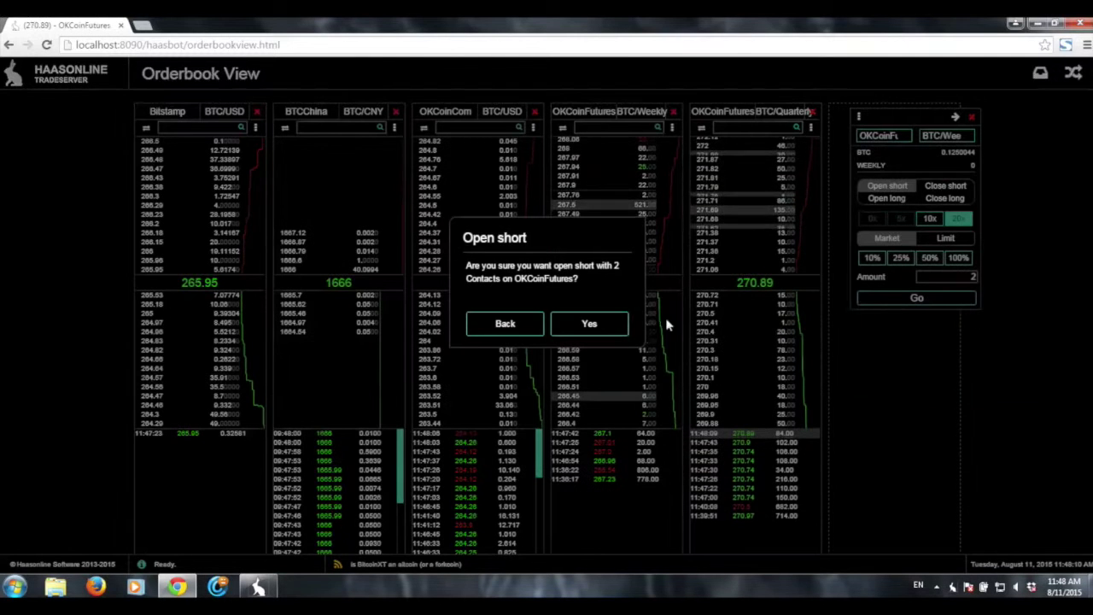
click(586, 322)
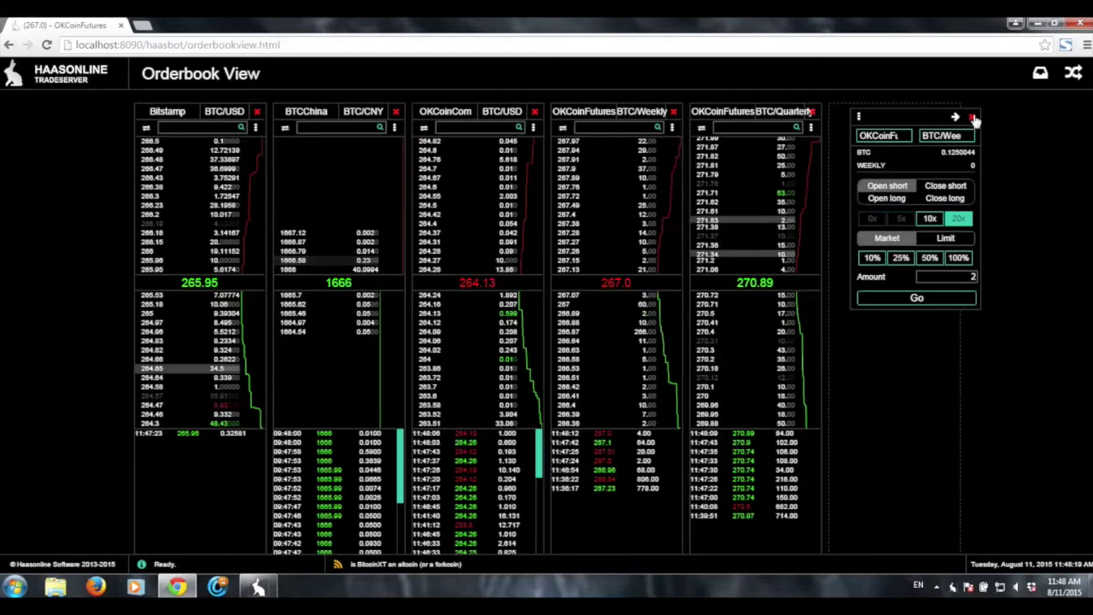
Step: Show the Open Positions list with the 2-contract short, docked at the lower right
drag(854, 111, 932, 105)
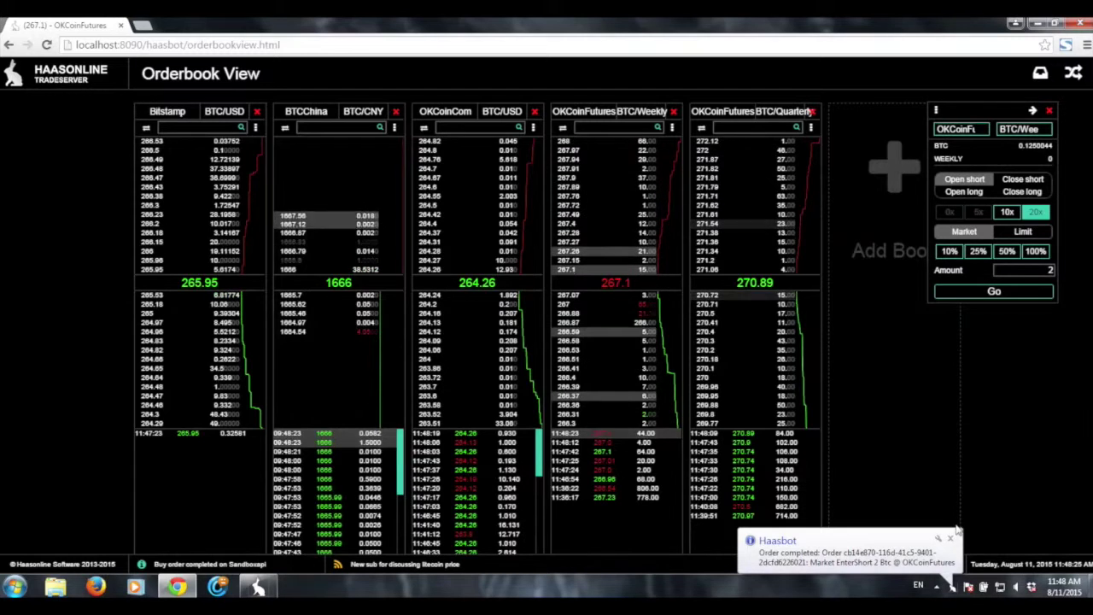
click(1041, 75)
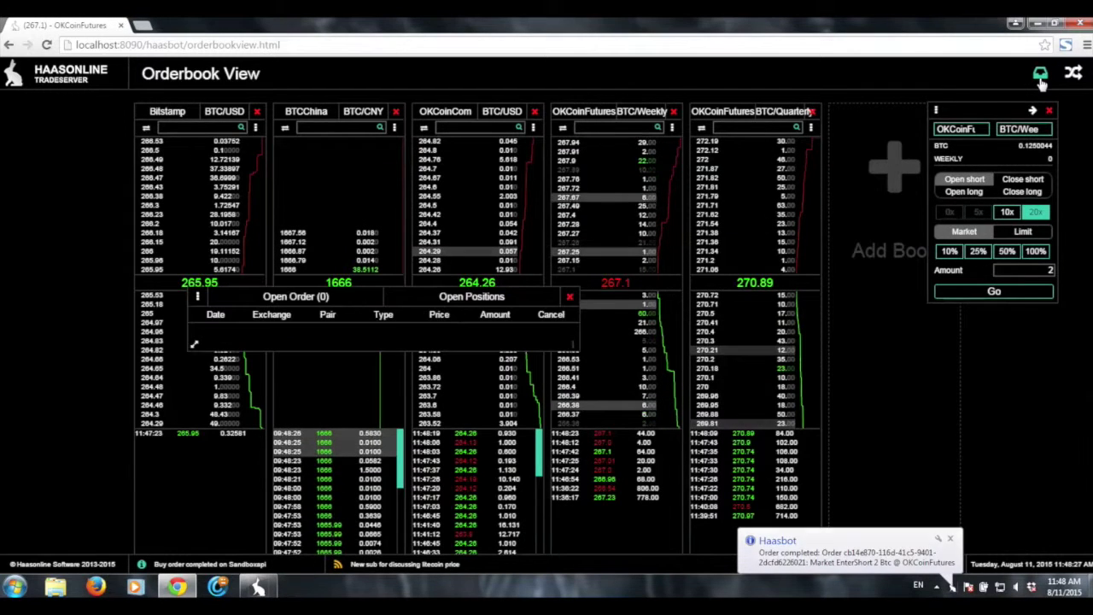
click(462, 301)
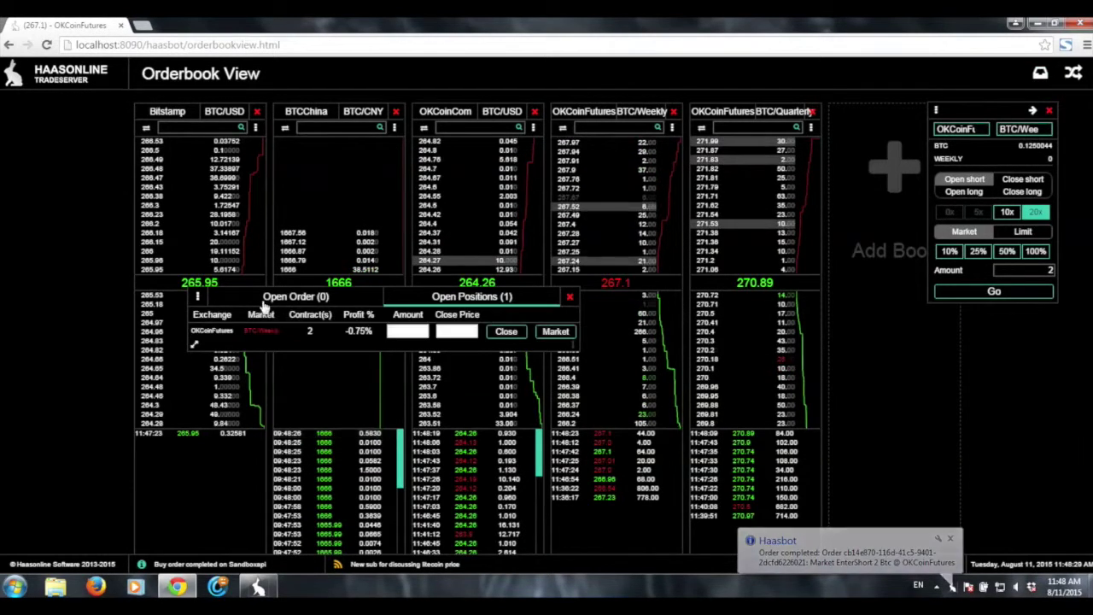
drag(344, 248, 631, 466)
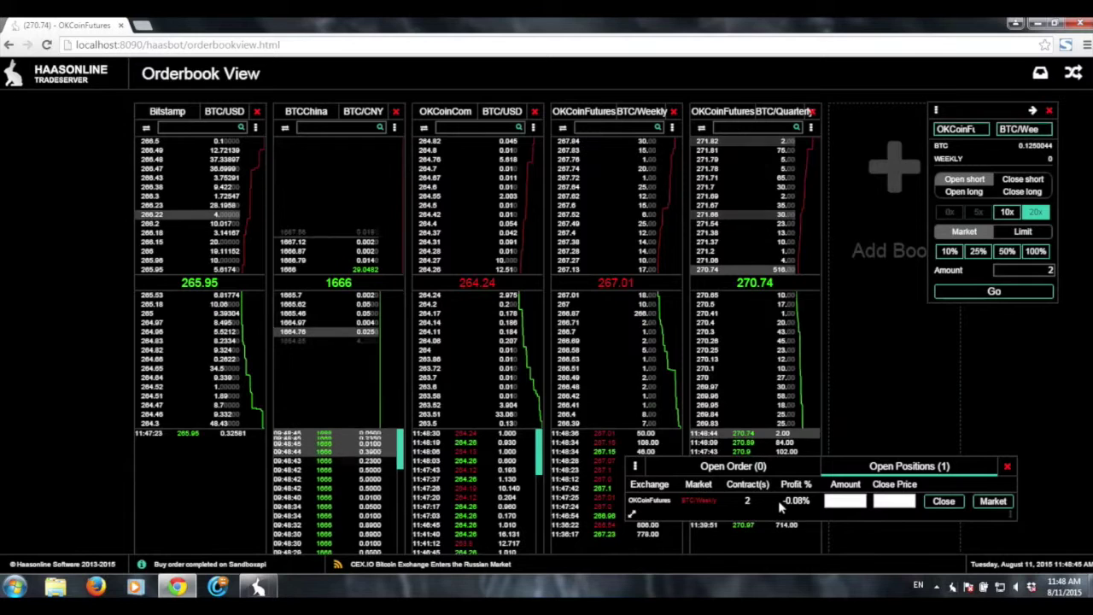
Step: Close the 2-contract OKCoinFutures BTC/Weekly short at close price 267.3 and confirm
click(845, 503)
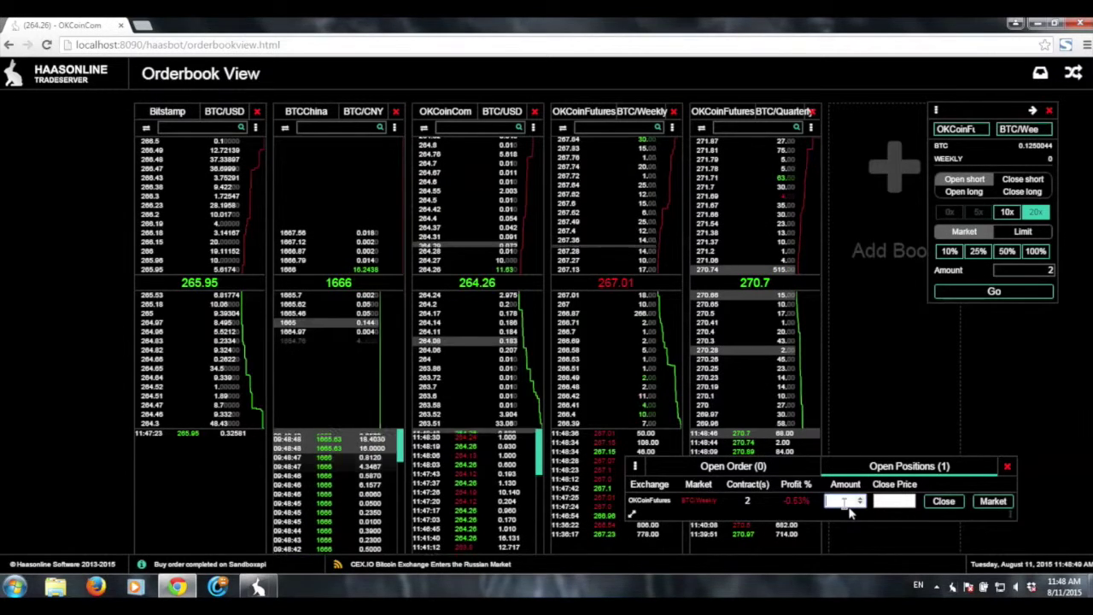
click(891, 503)
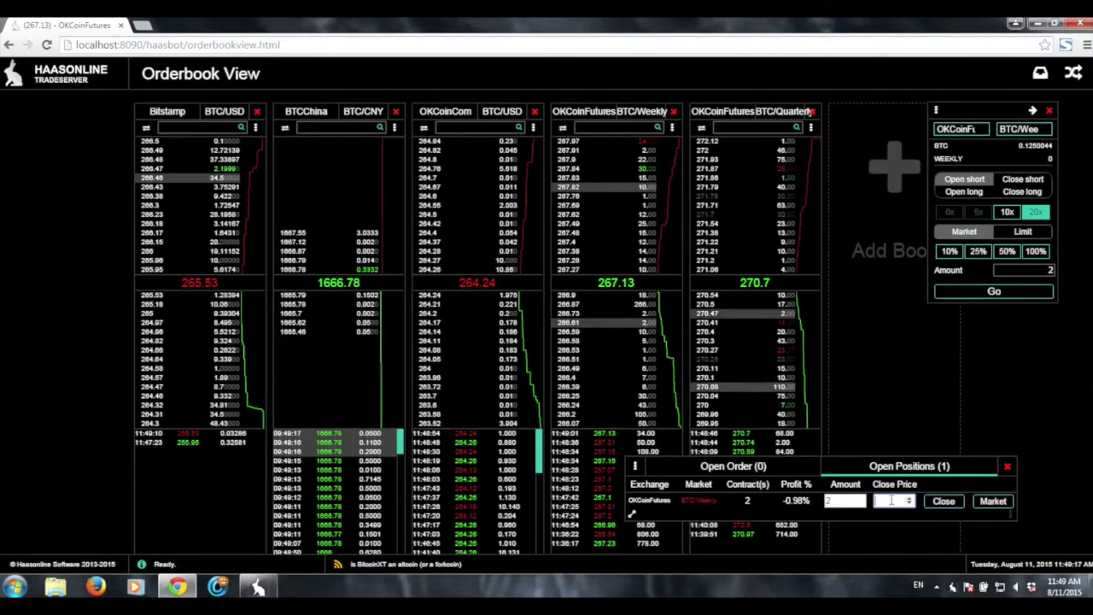
text(26)
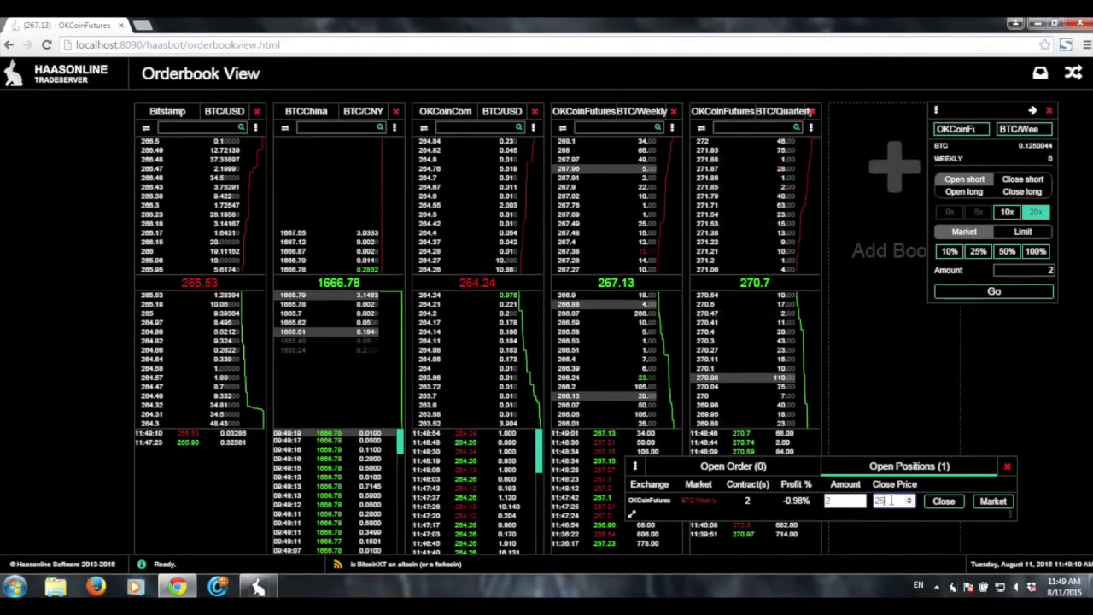
text(7.3)
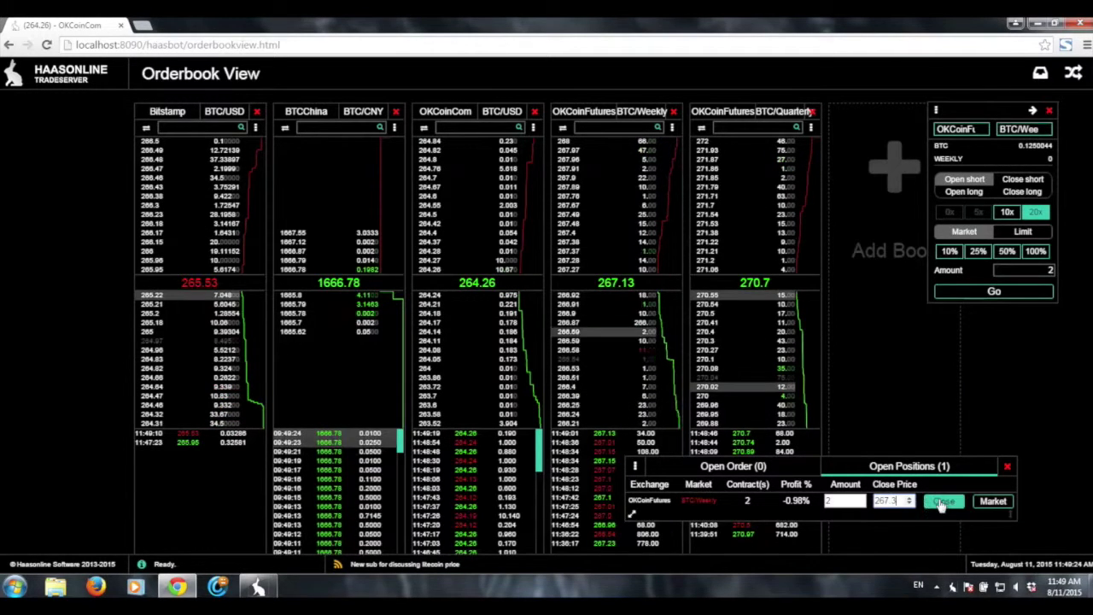
click(942, 502)
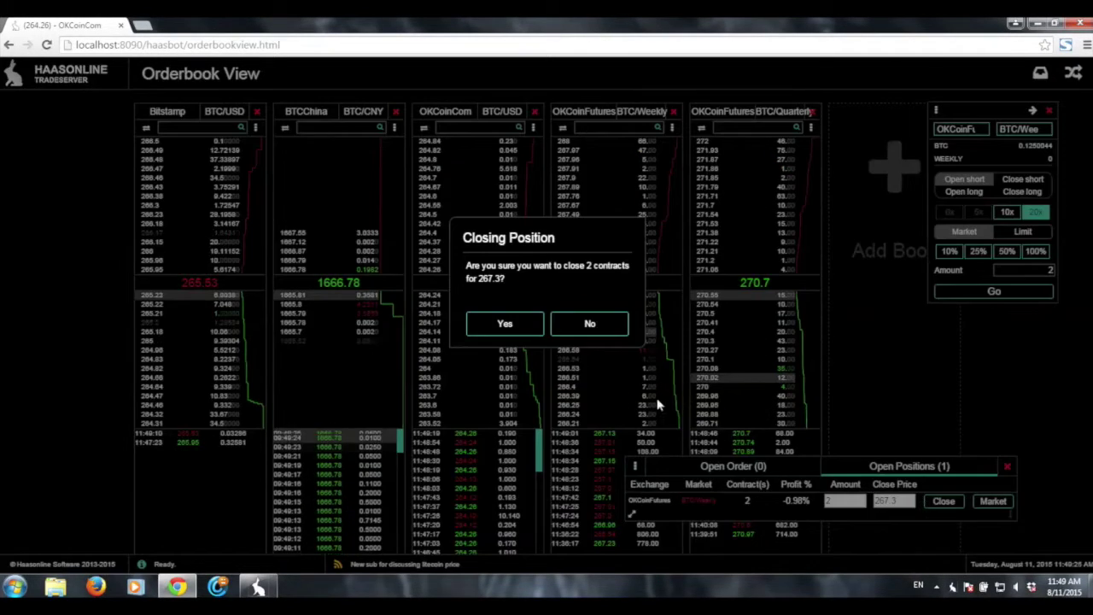
click(511, 326)
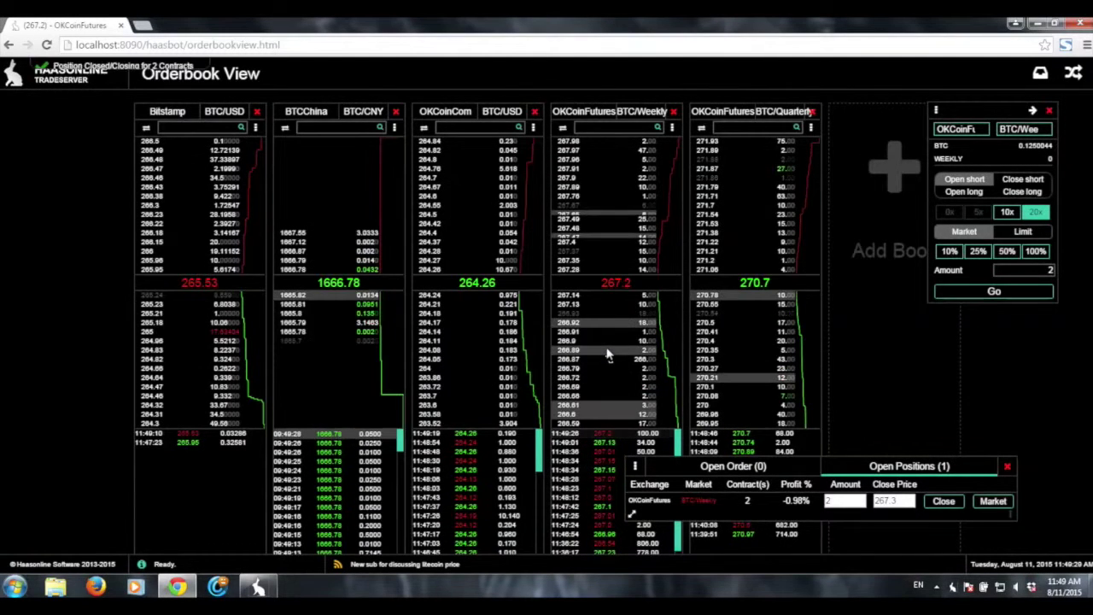